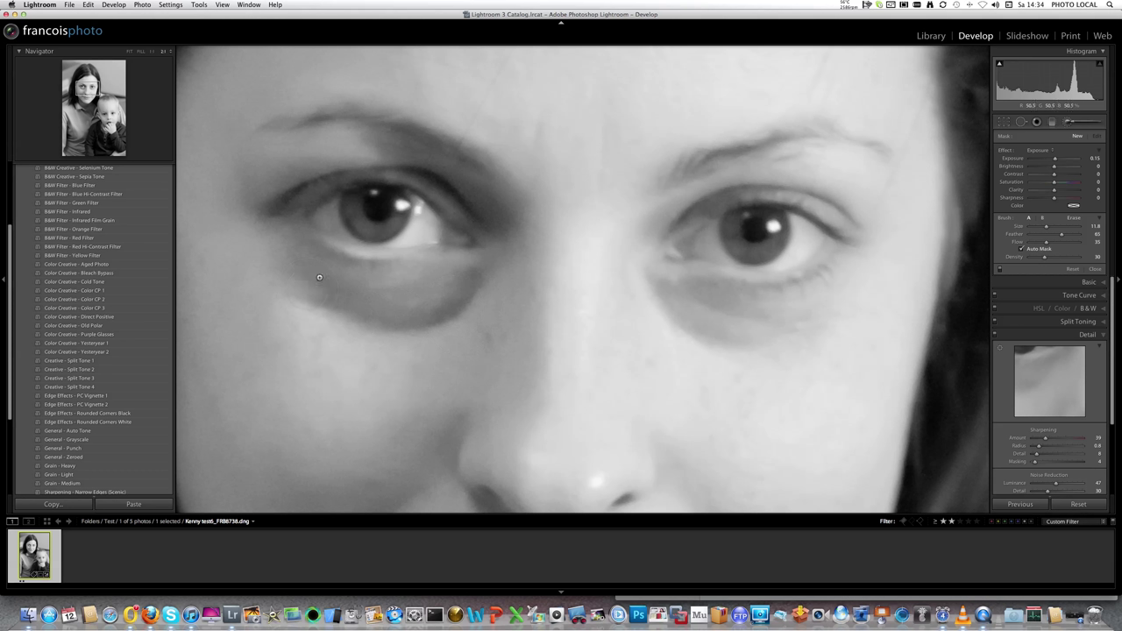
- Paint the 0.15 exposure adjustment over the dark area beneath the woman's eye with brush size 6.7 and Auto Mask off
{"action": "left_click_drag", "start_coordinate": [415, 286], "coordinate": [402, 293]}
{"action": "key", "text": "bracketleft"}
{"action": "key", "text": "bracketleft"}
{"action": "key", "text": "bracketleft"}
{"action": "key", "text": "bracketleft"}
{"action": "left_click_drag", "start_coordinate": [1043, 228], "coordinate": [1045, 229]}
{"action": "left_click", "coordinate": [1021, 250]}
{"action": "left_click", "coordinate": [465, 286]}
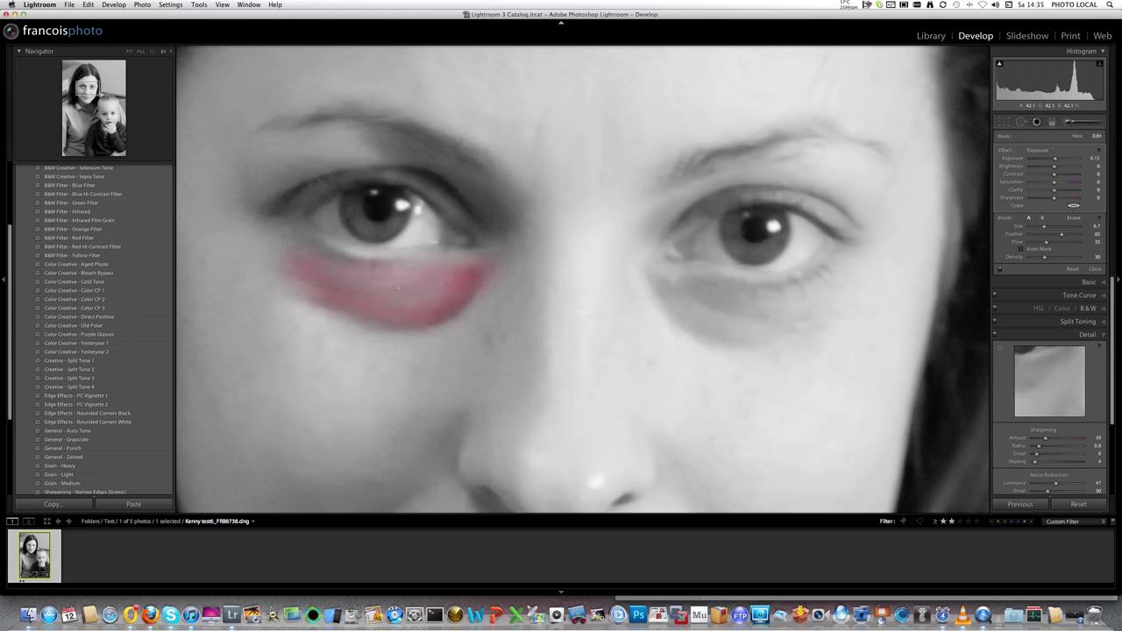
- Refine the under-eye mask and raise its exposure to 4.00
{"action": "mouse_move", "coordinate": [288, 235]}
{"action": "left_mouse_down"}
{"action": "mouse_move", "coordinate": [313, 262]}
{"action": "mouse_move", "coordinate": [287, 223]}
{"action": "mouse_move", "coordinate": [289, 186]}
{"action": "mouse_move", "coordinate": [389, 167]}
{"action": "mouse_move", "coordinate": [441, 179]}
{"action": "mouse_move", "coordinate": [506, 248]}
{"action": "mouse_move", "coordinate": [503, 212]}
{"action": "mouse_move", "coordinate": [474, 185]}
{"action": "mouse_move", "coordinate": [403, 162]}
{"action": "mouse_move", "coordinate": [454, 179]}
{"action": "mouse_move", "coordinate": [483, 230]}
{"action": "left_mouse_up"}
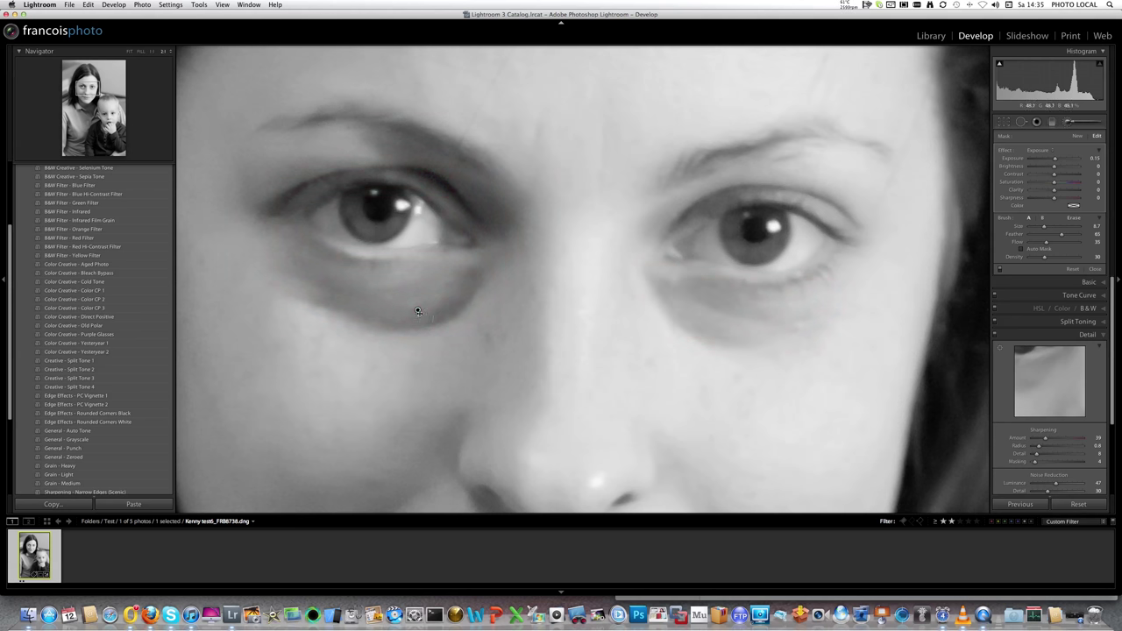
{"action": "left_click_drag", "start_coordinate": [418, 309], "coordinate": [558, 314]}
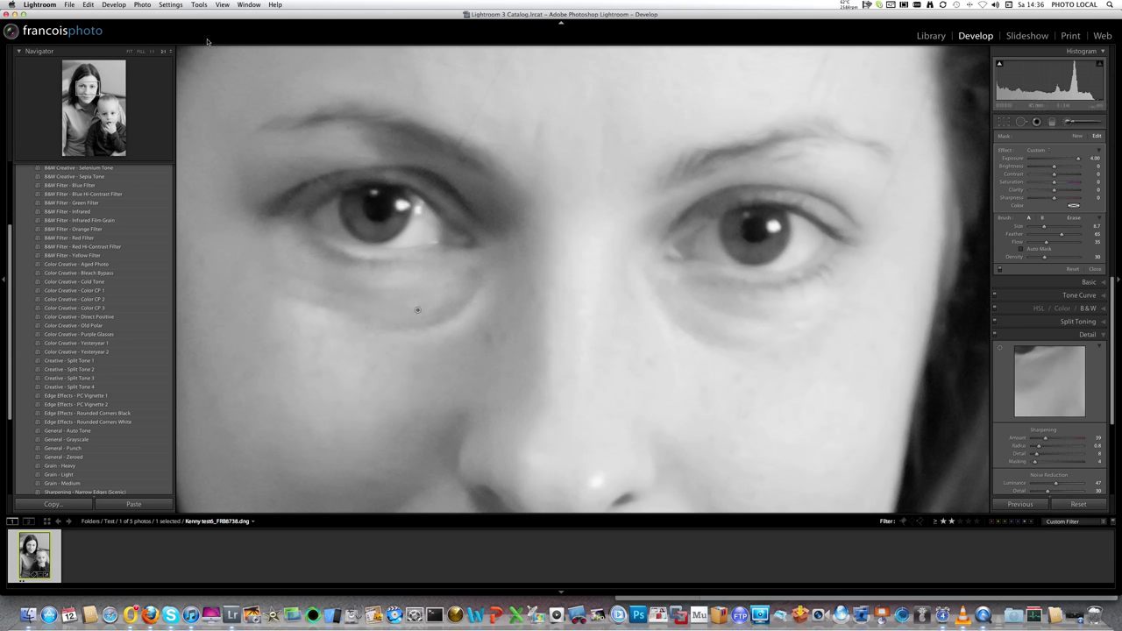
- Compare the whole portrait with and without the brush adjustments by toggling them off and on
{"action": "left_click", "coordinate": [130, 51]}
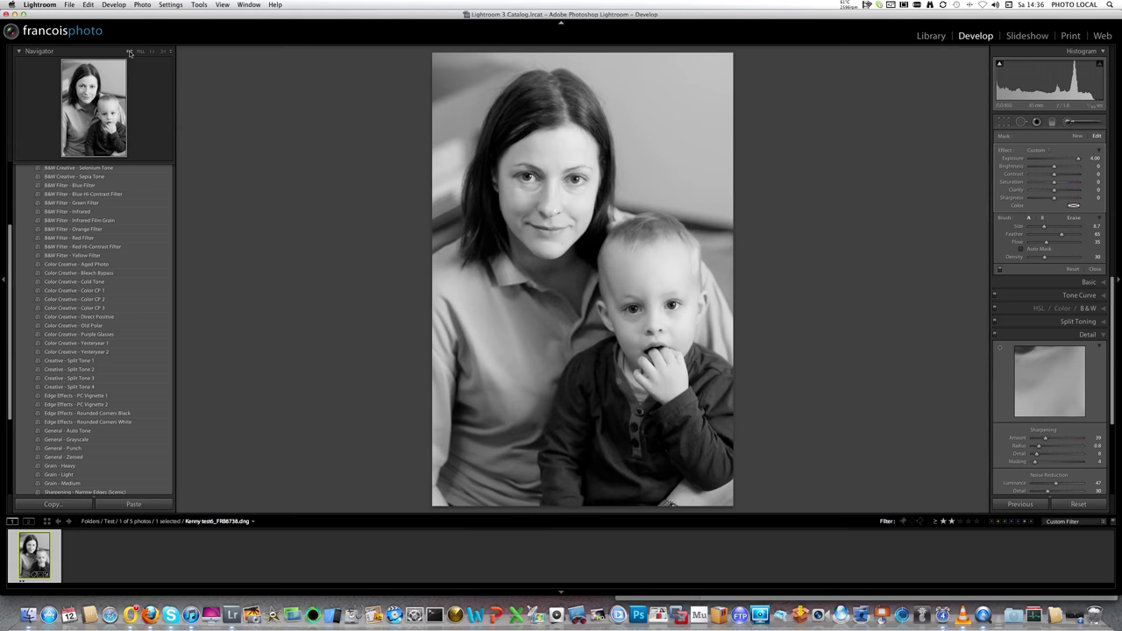
{"action": "left_click", "coordinate": [999, 272]}
{"action": "left_click", "coordinate": [1000, 271]}
{"action": "left_click", "coordinate": [1000, 272]}
{"action": "left_click", "coordinate": [998, 267]}
{"action": "left_click", "coordinate": [1000, 275]}
{"action": "left_click", "coordinate": [1000, 274]}
{"action": "left_click", "coordinate": [1000, 274]}
- Start a new adjustment brush mask with the Sharpness effect for the woman's eyes
{"action": "left_click", "coordinate": [164, 53]}
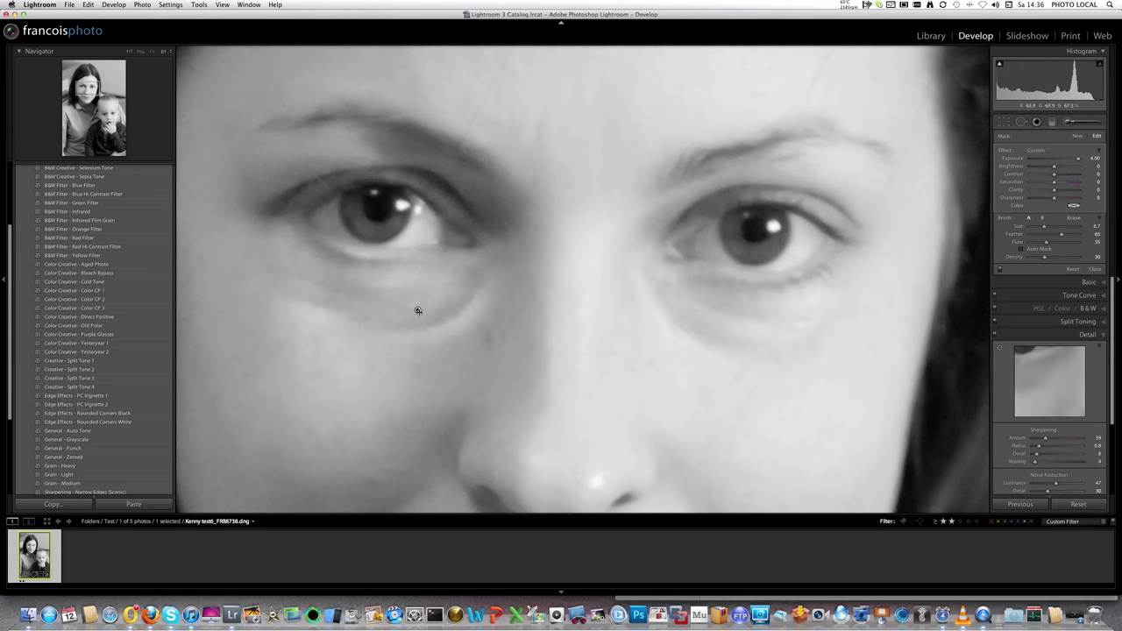
{"action": "left_click", "coordinate": [1078, 138]}
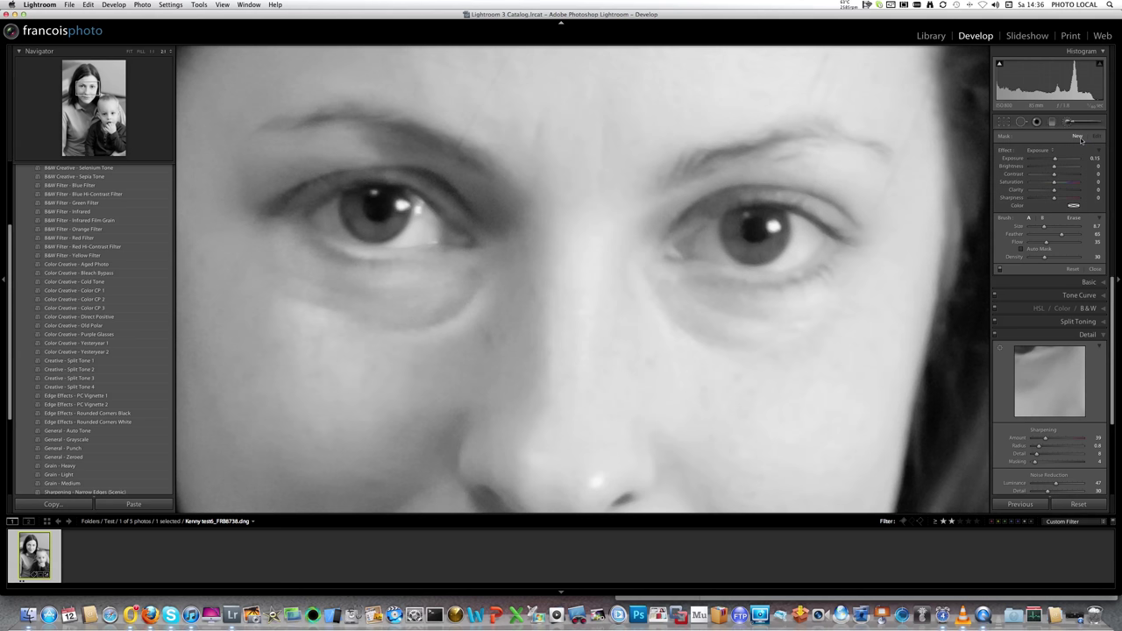
{"action": "left_click", "coordinate": [1041, 151]}
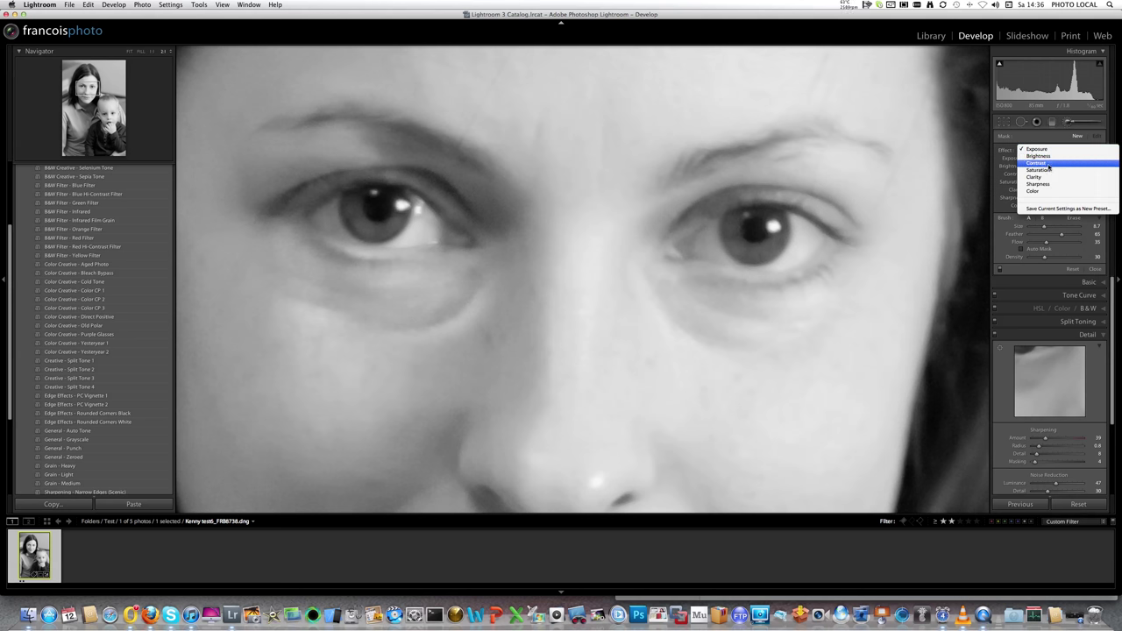
{"action": "left_click", "coordinate": [1039, 184]}
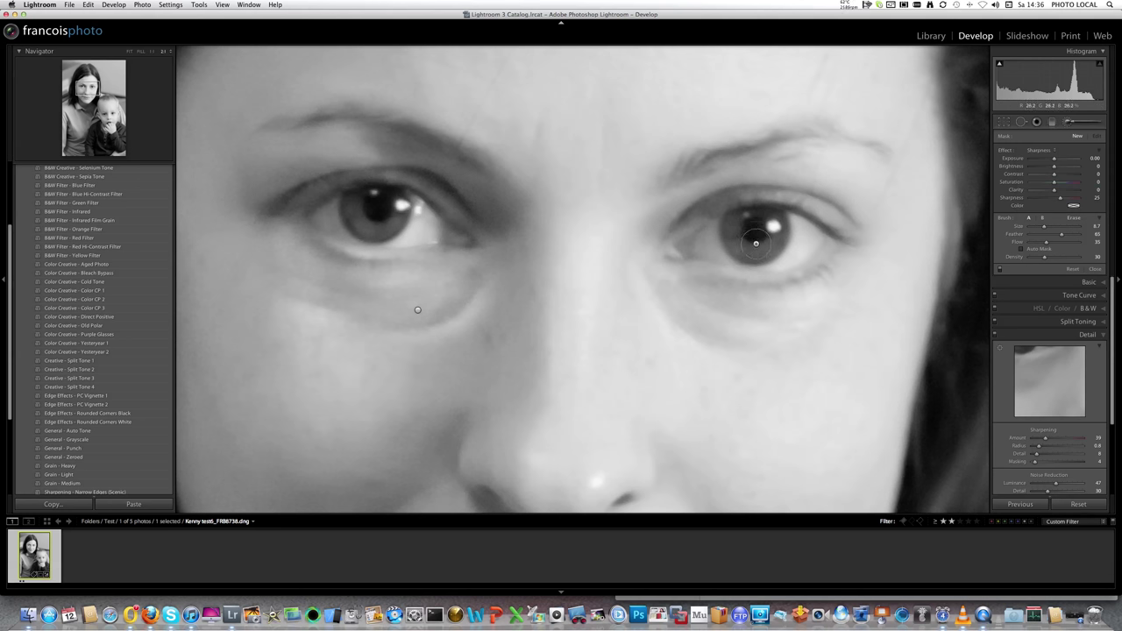
- Paint sharpening over both of the woman's irises with brush size 5.0, flow 46, density 40 and Auto Mask on
{"action": "key", "text": "bracketleft"}
{"action": "key", "text": "bracketleft"}
{"action": "key", "text": "bracketleft"}
{"action": "key", "text": "bracketleft"}
{"action": "left_click_drag", "start_coordinate": [1046, 243], "coordinate": [1052, 259]}
{"action": "left_click", "coordinate": [1021, 250]}
{"action": "mouse_move", "coordinate": [728, 222]}
{"action": "left_mouse_down"}
{"action": "mouse_move", "coordinate": [761, 259]}
{"action": "mouse_move", "coordinate": [776, 230]}
{"action": "mouse_move", "coordinate": [772, 241]}
{"action": "mouse_move", "coordinate": [741, 241]}
{"action": "mouse_move", "coordinate": [776, 249]}
{"action": "mouse_move", "coordinate": [780, 220]}
{"action": "mouse_move", "coordinate": [740, 223]}
{"action": "mouse_move", "coordinate": [776, 219]}
{"action": "mouse_move", "coordinate": [779, 240]}
{"action": "mouse_move", "coordinate": [761, 255]}
{"action": "mouse_move", "coordinate": [735, 252]}
{"action": "mouse_move", "coordinate": [734, 227]}
{"action": "mouse_move", "coordinate": [765, 214]}
{"action": "mouse_move", "coordinate": [783, 240]}
{"action": "mouse_move", "coordinate": [751, 226]}
{"action": "left_mouse_up"}
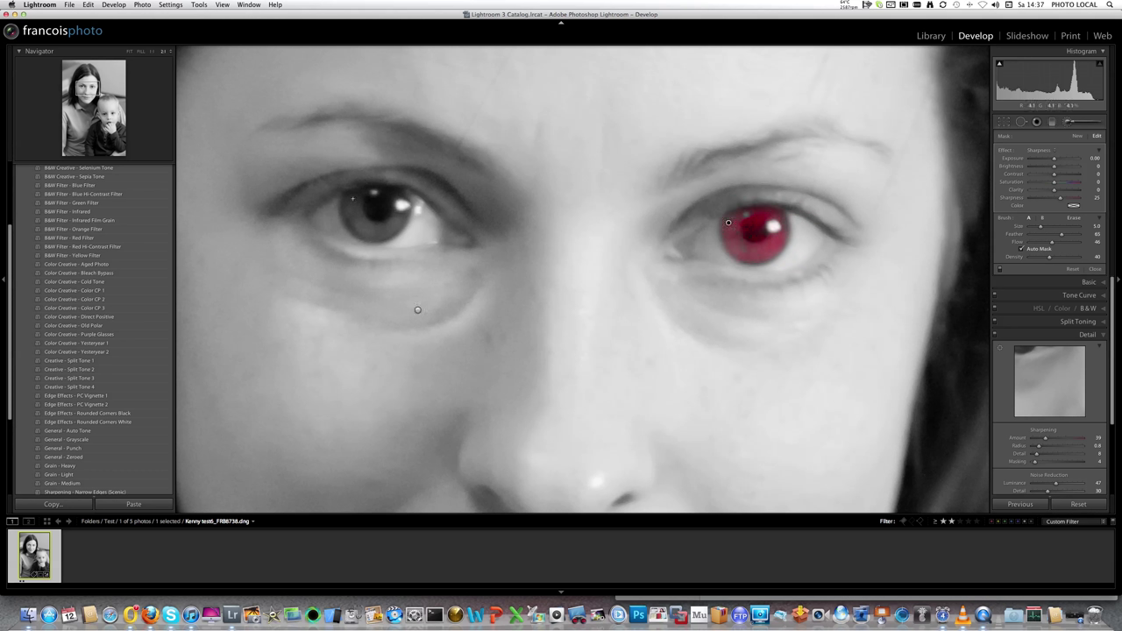
{"action": "mouse_move", "coordinate": [352, 198]}
{"action": "left_mouse_down"}
{"action": "mouse_move", "coordinate": [355, 226]}
{"action": "mouse_move", "coordinate": [394, 235]}
{"action": "mouse_move", "coordinate": [410, 199]}
{"action": "mouse_move", "coordinate": [358, 201]}
{"action": "mouse_move", "coordinate": [365, 219]}
{"action": "mouse_move", "coordinate": [389, 219]}
{"action": "mouse_move", "coordinate": [394, 202]}
{"action": "mouse_move", "coordinate": [384, 226]}
{"action": "mouse_move", "coordinate": [360, 202]}
{"action": "mouse_move", "coordinate": [385, 224]}
{"action": "mouse_move", "coordinate": [406, 212]}
{"action": "mouse_move", "coordinate": [366, 201]}
{"action": "left_mouse_up"}
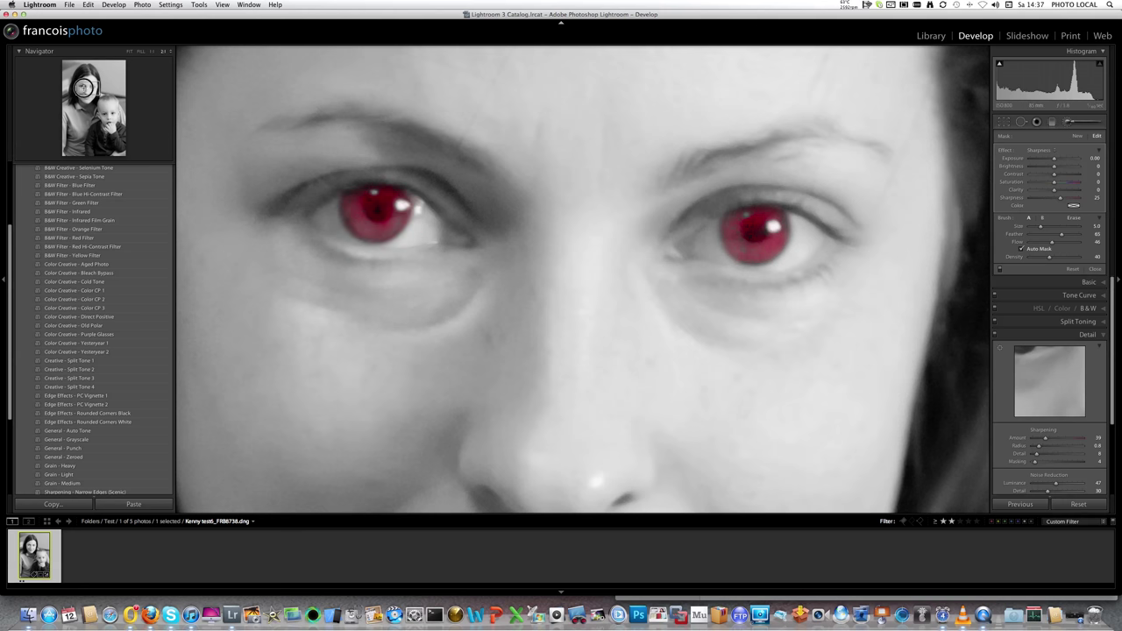
- Extend the sharpening mask over both of the boy's irises and hide the mask overlay
{"action": "left_click_drag", "start_coordinate": [84, 87], "coordinate": [108, 116]}
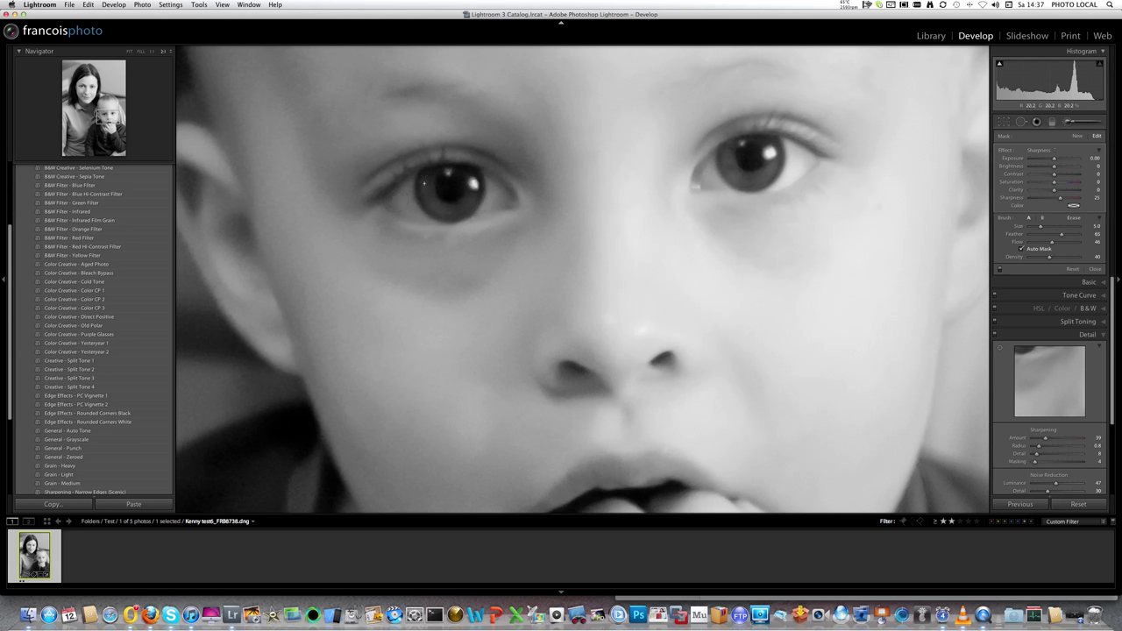
{"action": "mouse_move", "coordinate": [423, 182]}
{"action": "left_mouse_down"}
{"action": "mouse_move", "coordinate": [426, 208]}
{"action": "mouse_move", "coordinate": [445, 220]}
{"action": "mouse_move", "coordinate": [472, 215]}
{"action": "mouse_move", "coordinate": [480, 185]}
{"action": "mouse_move", "coordinate": [445, 183]}
{"action": "left_mouse_up"}
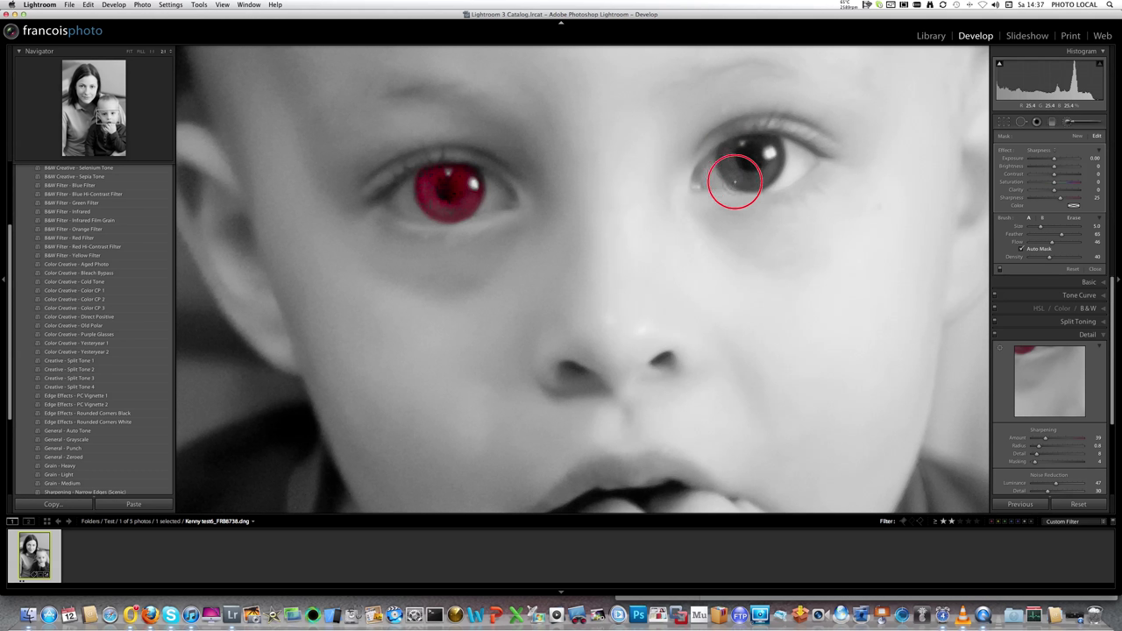
{"action": "mouse_move", "coordinate": [734, 181]}
{"action": "left_mouse_down"}
{"action": "mouse_move", "coordinate": [784, 172]}
{"action": "mouse_move", "coordinate": [771, 155]}
{"action": "mouse_move", "coordinate": [744, 155]}
{"action": "mouse_move", "coordinate": [754, 143]}
{"action": "mouse_move", "coordinate": [751, 175]}
{"action": "mouse_move", "coordinate": [764, 163]}
{"action": "mouse_move", "coordinate": [745, 155]}
{"action": "mouse_move", "coordinate": [737, 172]}
{"action": "mouse_move", "coordinate": [746, 155]}
{"action": "mouse_move", "coordinate": [756, 194]}
{"action": "left_mouse_up"}
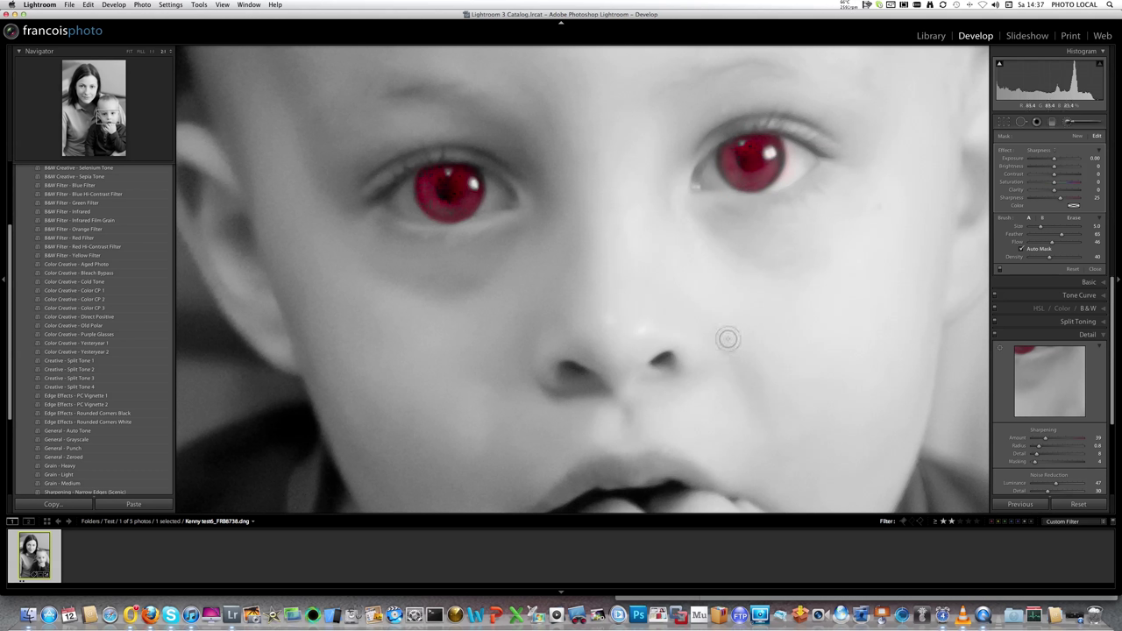
{"action": "key", "text": "o"}
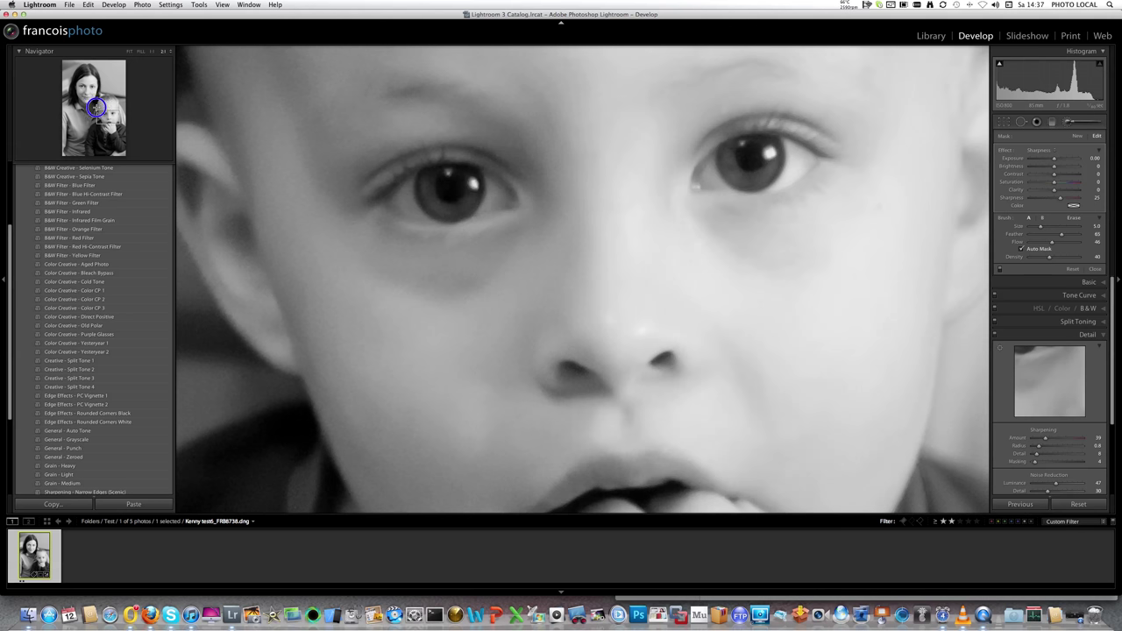
- Check the iris mask on the woman's eyes, and set its sharpness to 74 and clarity to -39
{"action": "left_click_drag", "start_coordinate": [104, 114], "coordinate": [85, 85]}
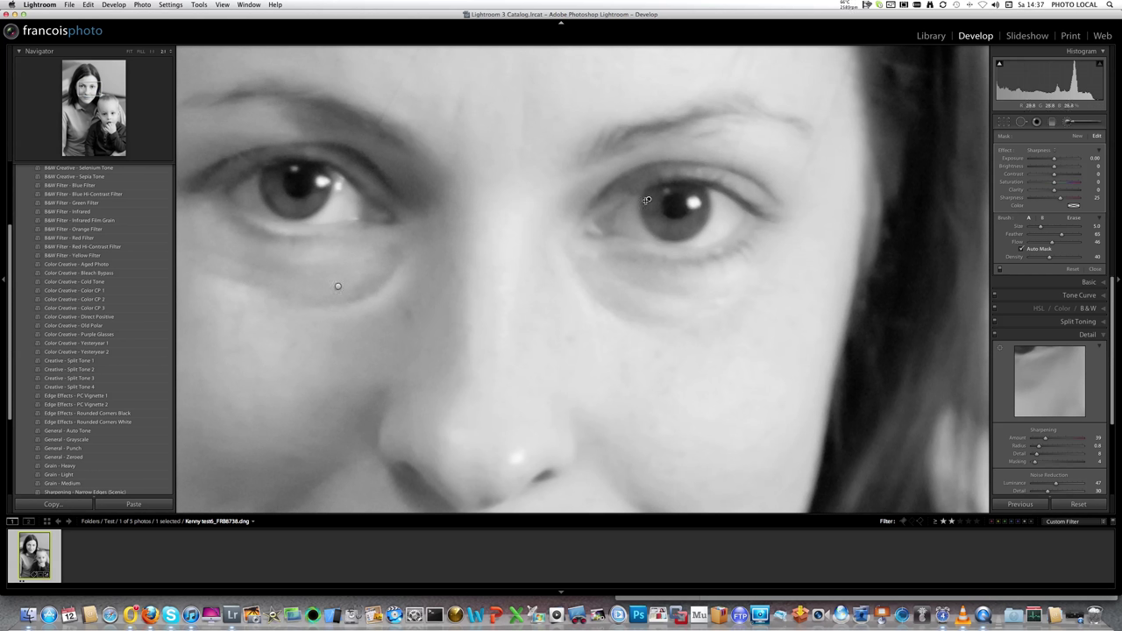
{"action": "key", "text": "o"}
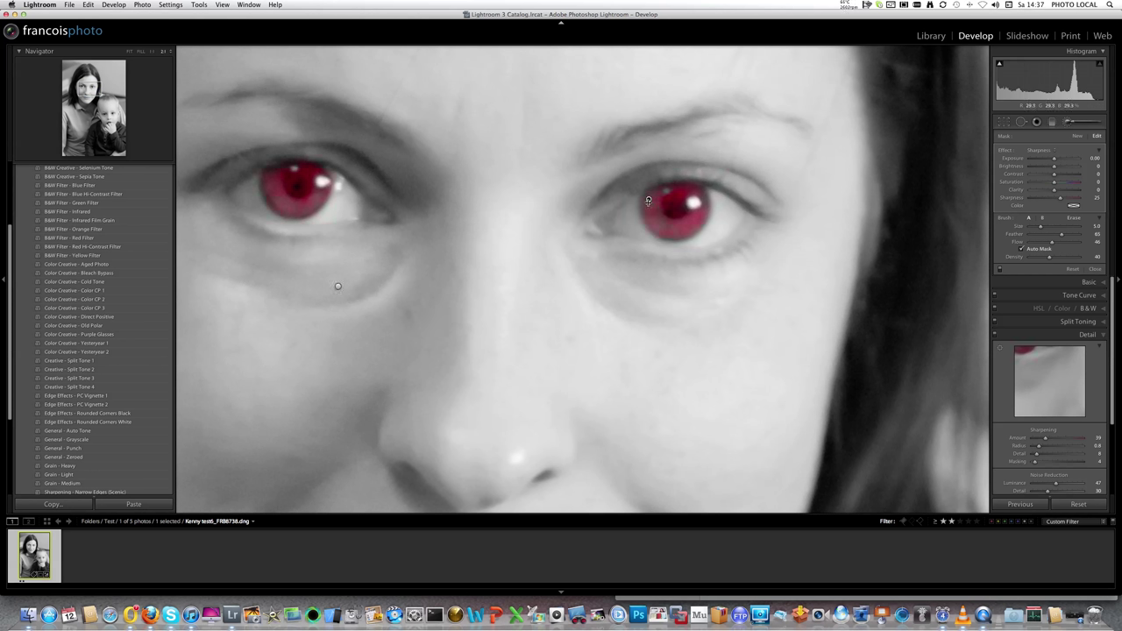
{"action": "left_click_drag", "start_coordinate": [649, 201], "coordinate": [671, 202]}
{"action": "key", "text": "o"}
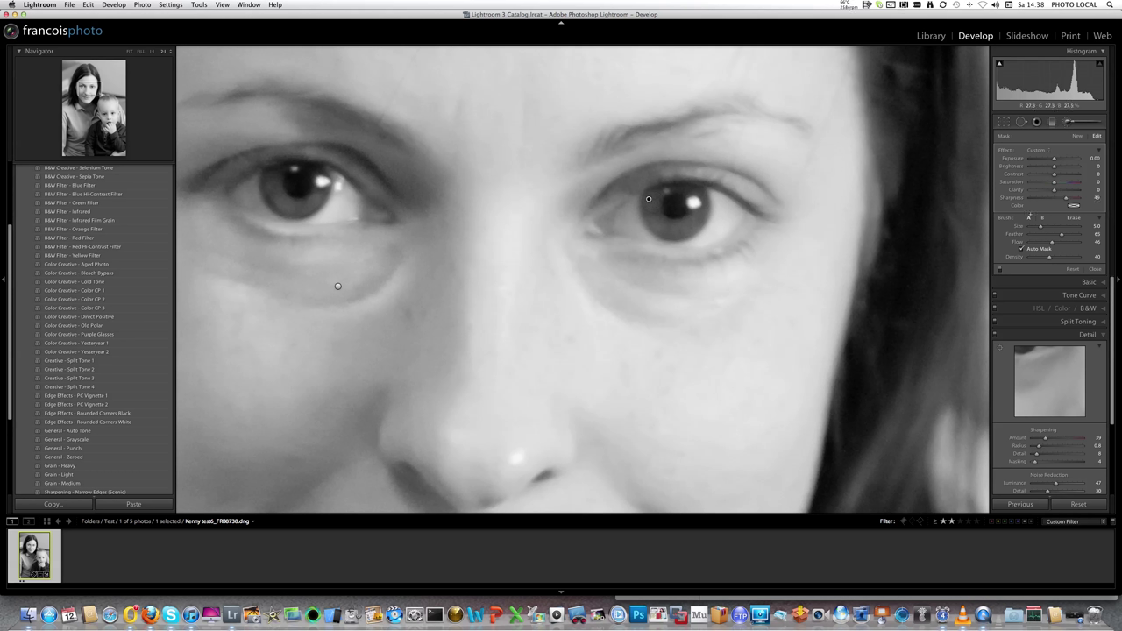
{"action": "left_click_drag", "start_coordinate": [1065, 199], "coordinate": [1070, 198]}
{"action": "mouse_move", "coordinate": [1055, 191]}
{"action": "left_mouse_down"}
{"action": "mouse_move", "coordinate": [1065, 191]}
{"action": "mouse_move", "coordinate": [996, 199]}
{"action": "mouse_move", "coordinate": [1072, 199]}
{"action": "left_mouse_up"}
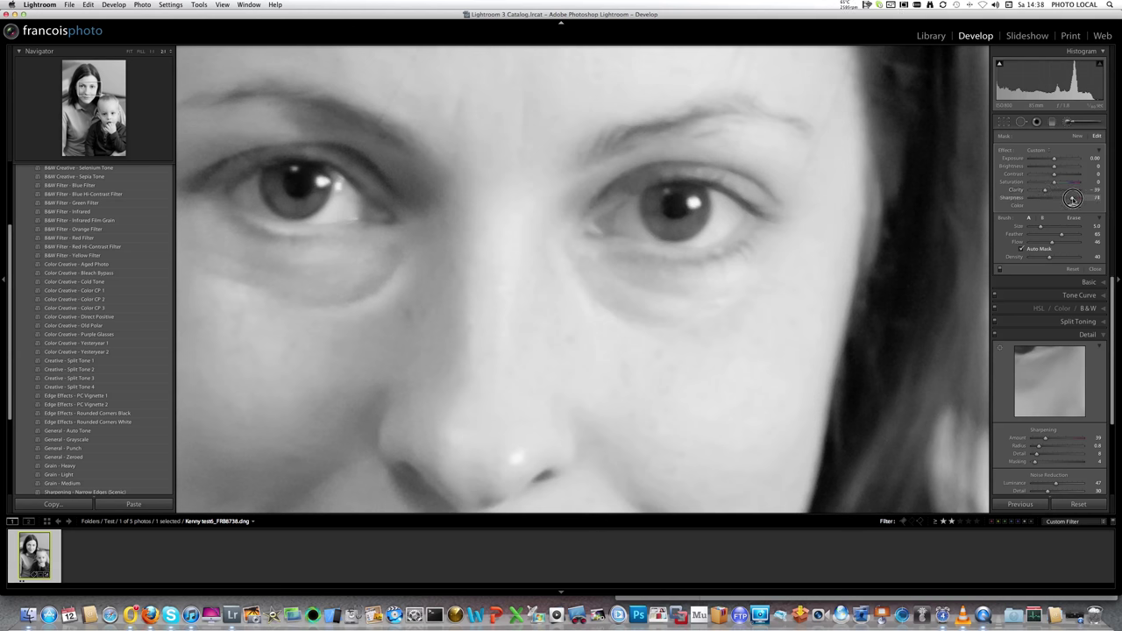
- View the full photo and toggle the brush adjustments to compare the sharpened eyes before and after
{"action": "left_click", "coordinate": [129, 52]}
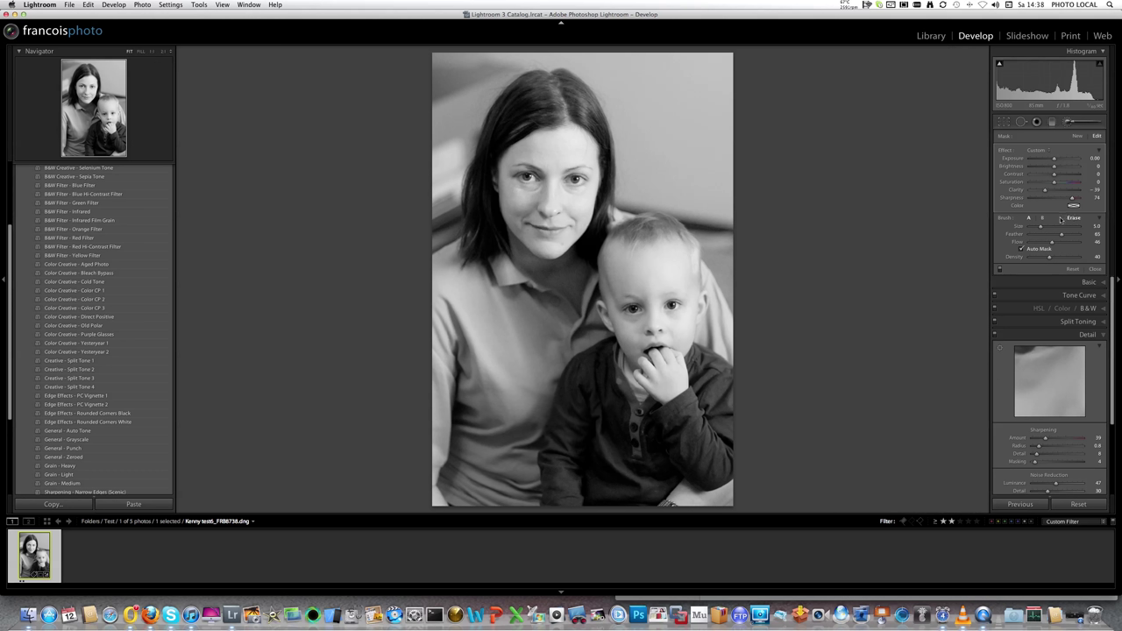
{"action": "left_click", "coordinate": [999, 270]}
{"action": "left_click", "coordinate": [1000, 271]}
{"action": "left_click", "coordinate": [1000, 271]}
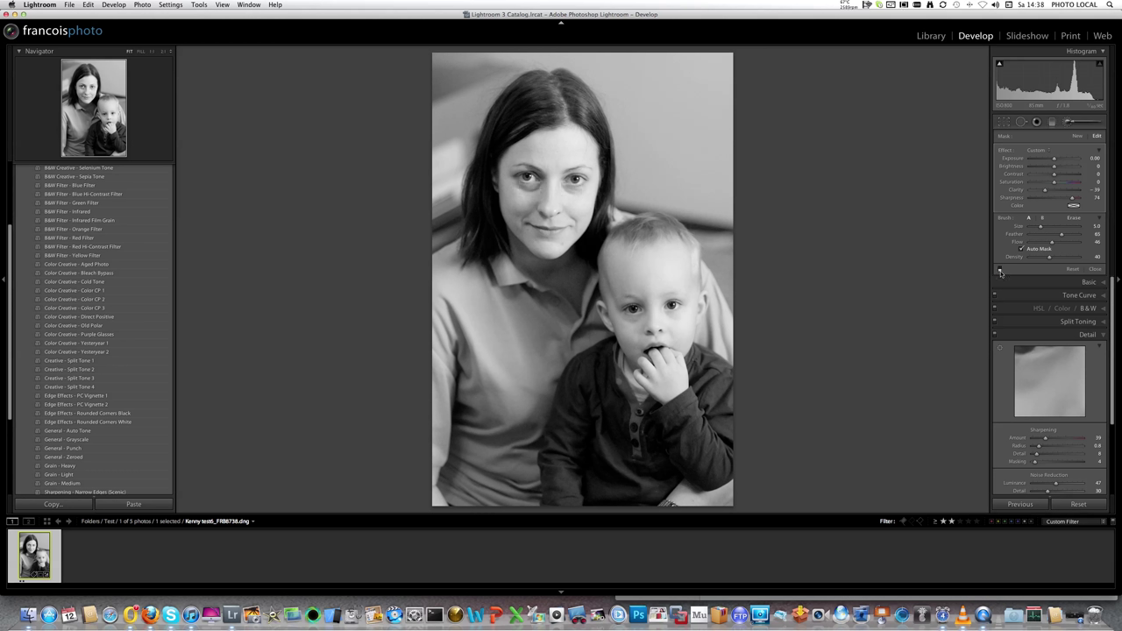
{"action": "left_click", "coordinate": [999, 272]}
{"action": "left_click", "coordinate": [1000, 272]}
- Start another adjustment brush mask and set its sharpness to 75 and clarity to -59
{"action": "left_click", "coordinate": [1077, 137]}
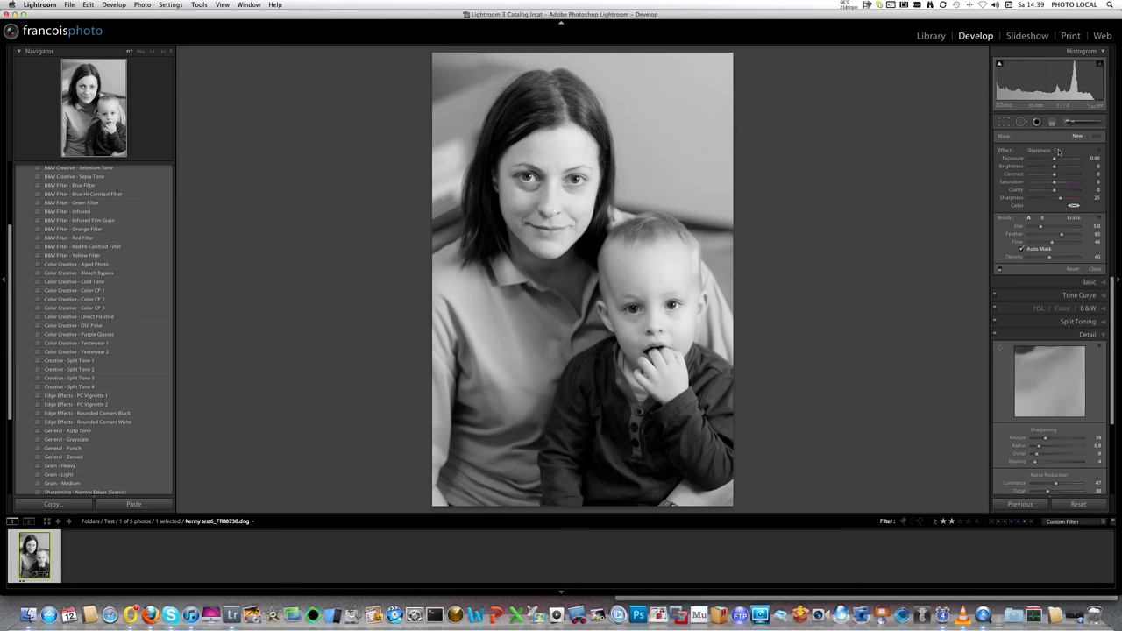
{"action": "left_click", "coordinate": [1052, 153]}
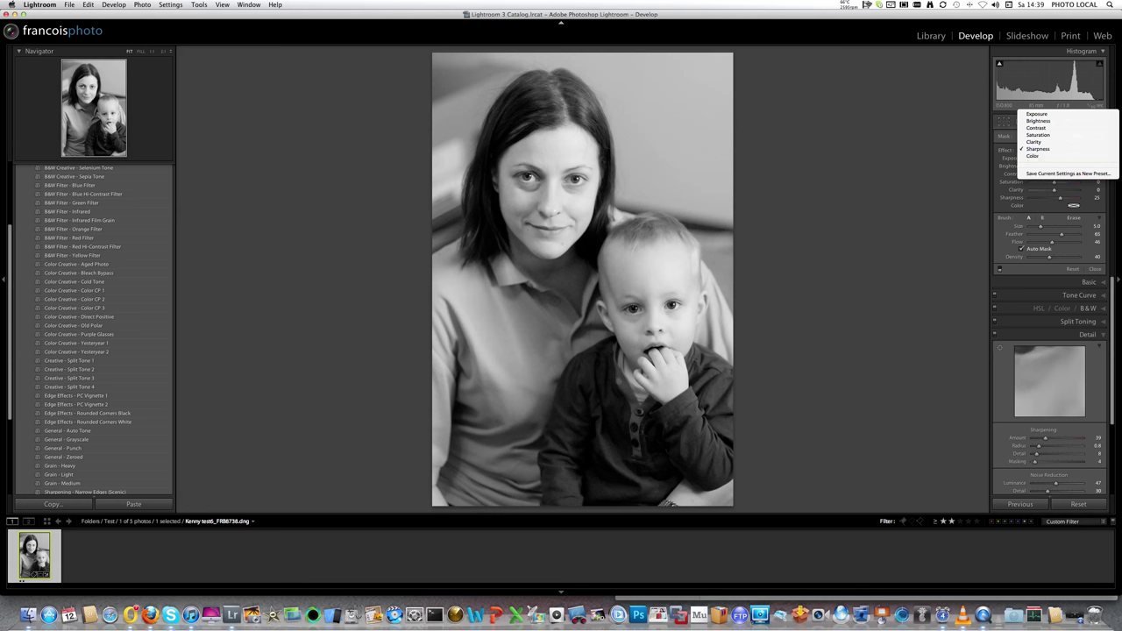
{"action": "left_click", "coordinate": [1099, 208]}
{"action": "left_click", "coordinate": [1073, 198]}
{"action": "left_click_drag", "start_coordinate": [1075, 198], "coordinate": [1041, 193]}
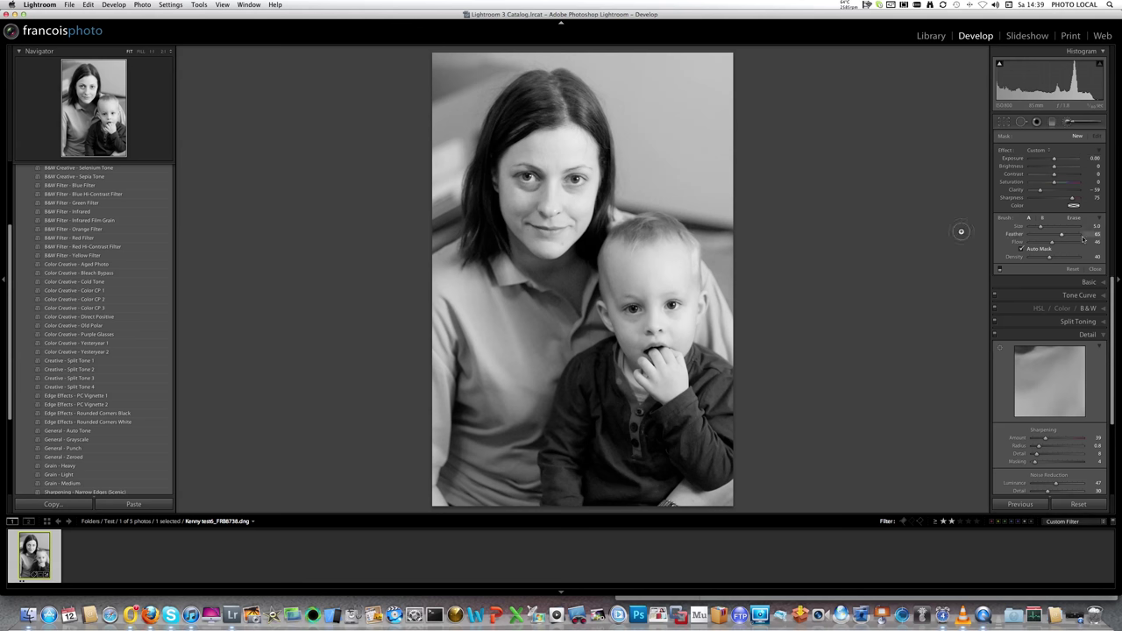
- Examine the brush's collapsed single-amount view and the option for saving the current settings as a new preset
{"action": "left_click", "coordinate": [1099, 150]}
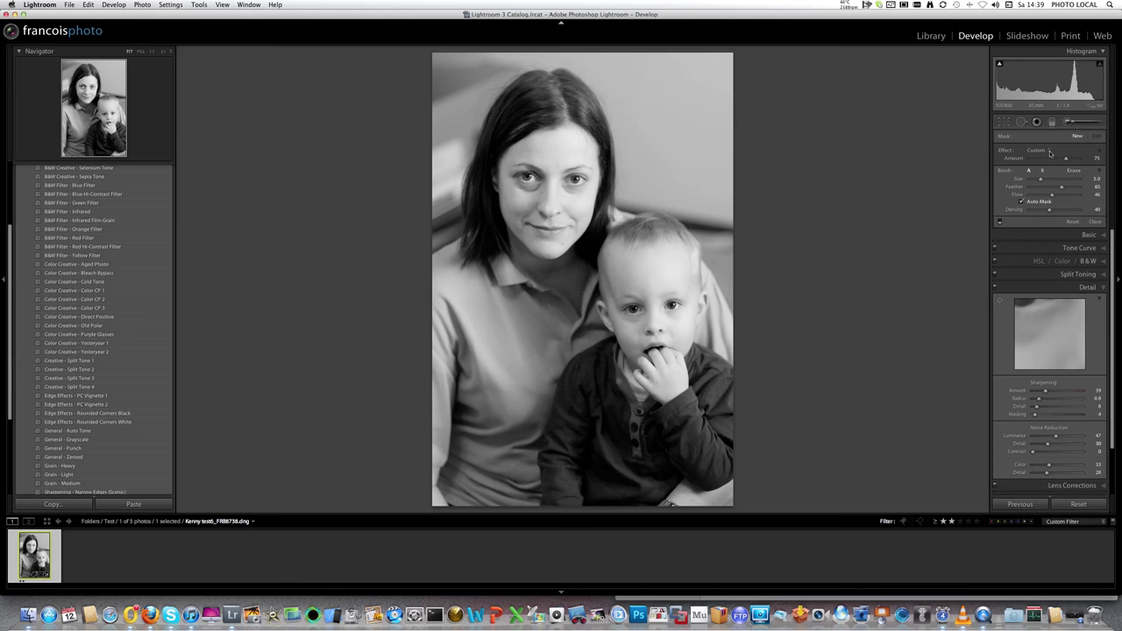
{"action": "left_click", "coordinate": [1095, 154]}
{"action": "left_click", "coordinate": [1036, 150]}
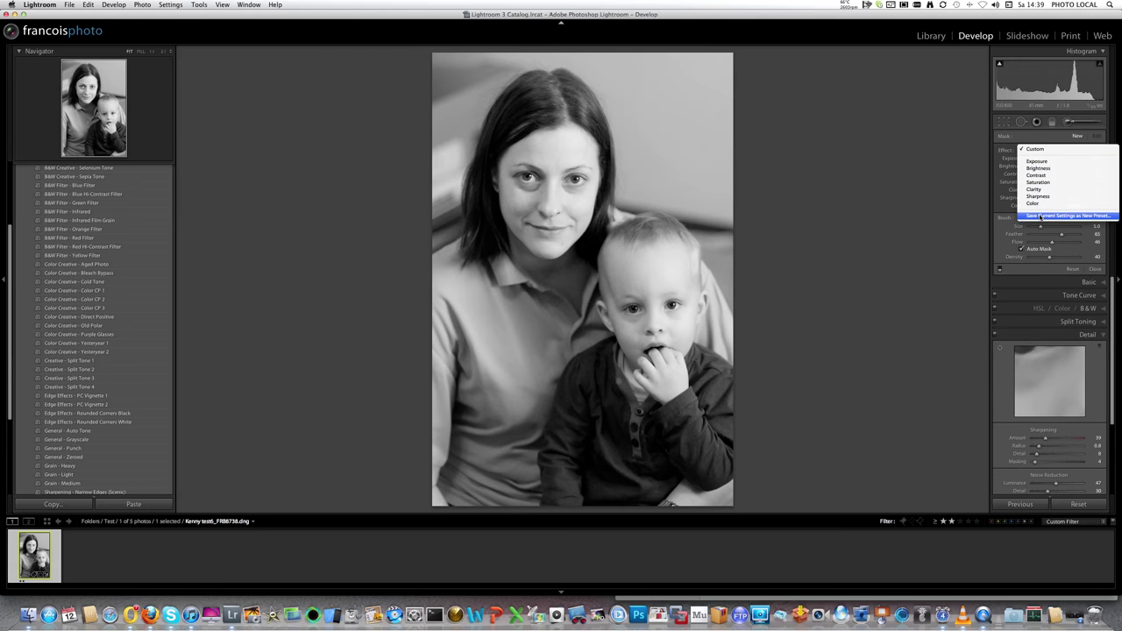
{"action": "left_click", "coordinate": [943, 209]}
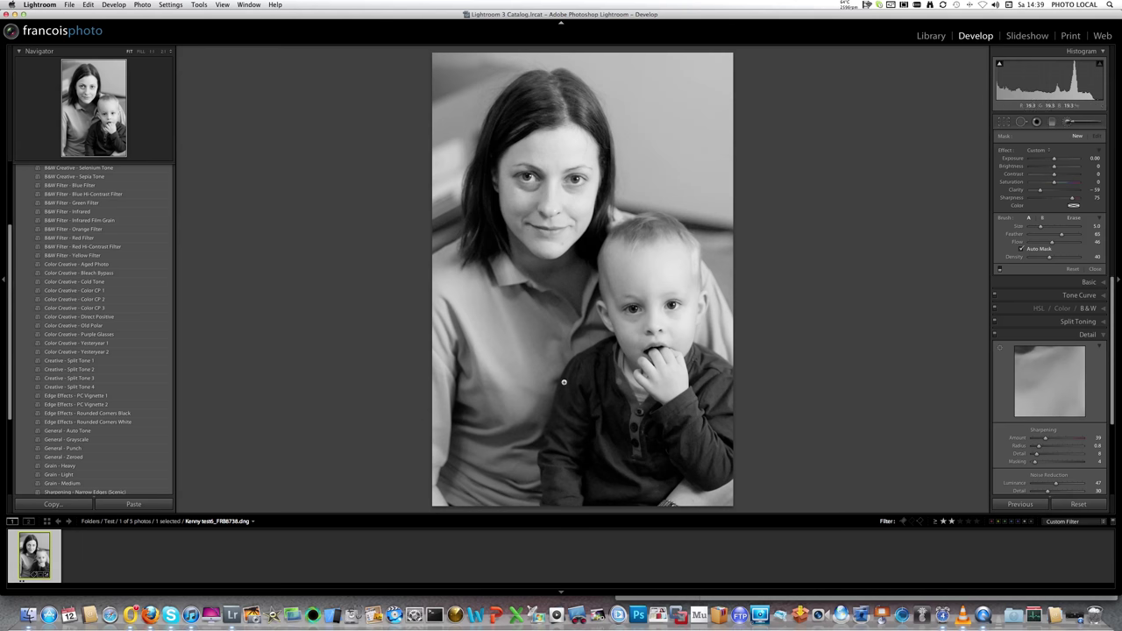
{"action": "mouse_move", "coordinate": [1121, 630]}
{"action": "left_click", "coordinate": [1074, 615]}
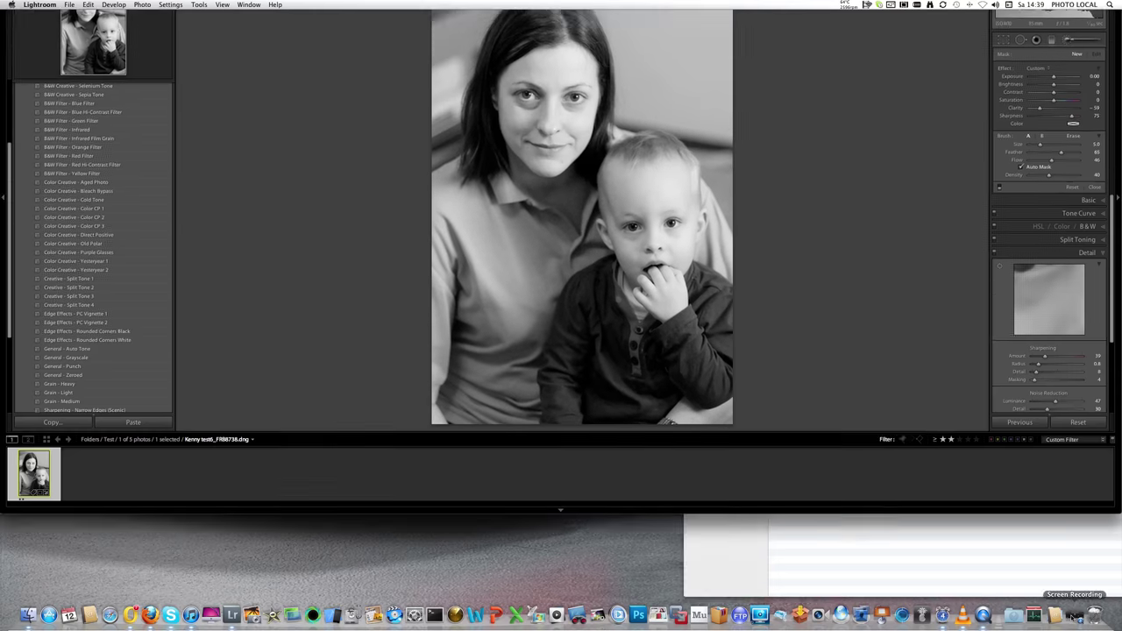